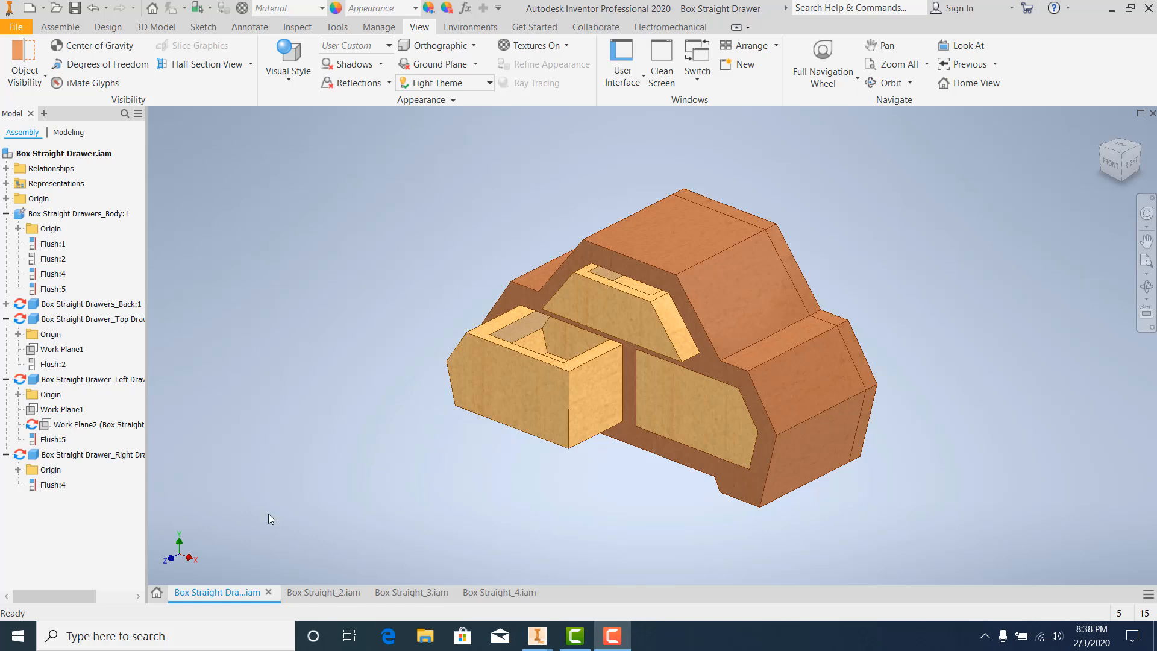
Examine the example assemblies Box Straight Drawer, Box Straight_2, Box Straight_3 and Box Straight_4, viewing the numbered ones from several angles.
{"action": "left_click", "coordinate": [317, 592]}
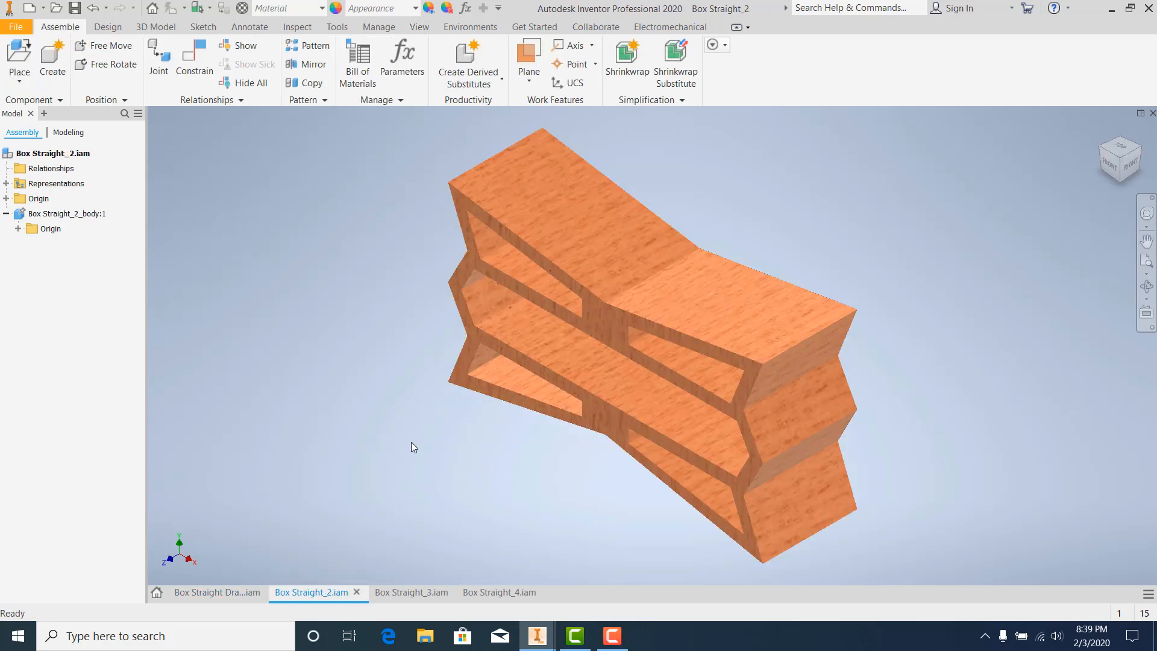
{"action": "middle_click_drag", "start_coordinate": [411, 444], "coordinate": [455, 410], "text": "shift"}
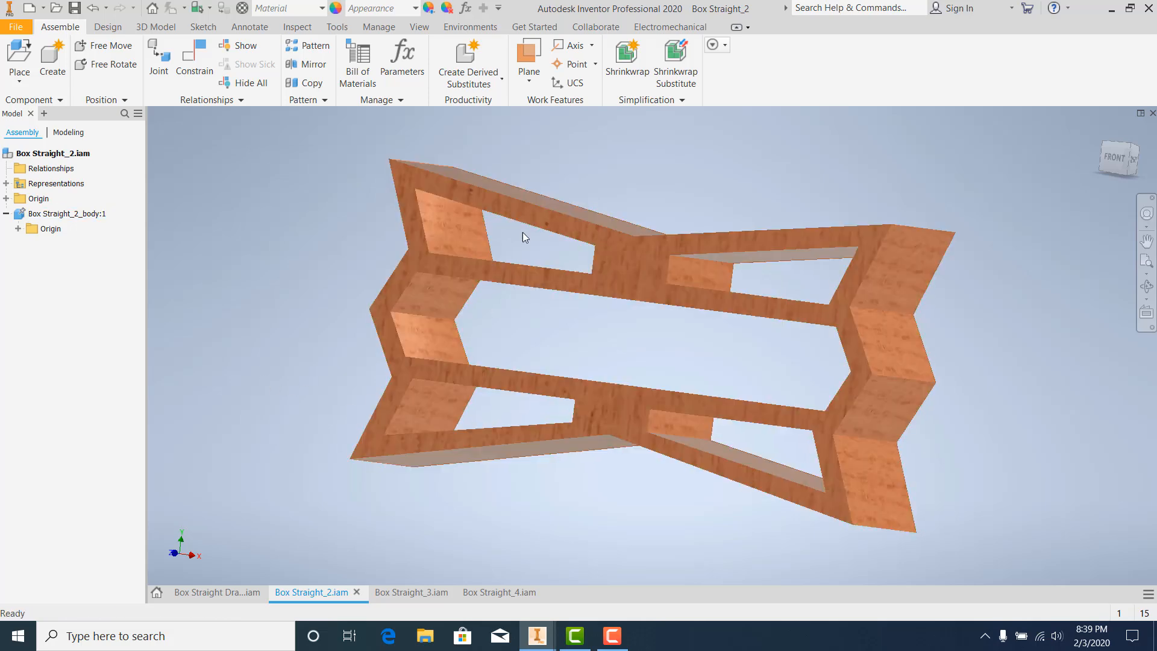
{"action": "middle_click_drag", "start_coordinate": [437, 553], "coordinate": [482, 535], "text": "shift"}
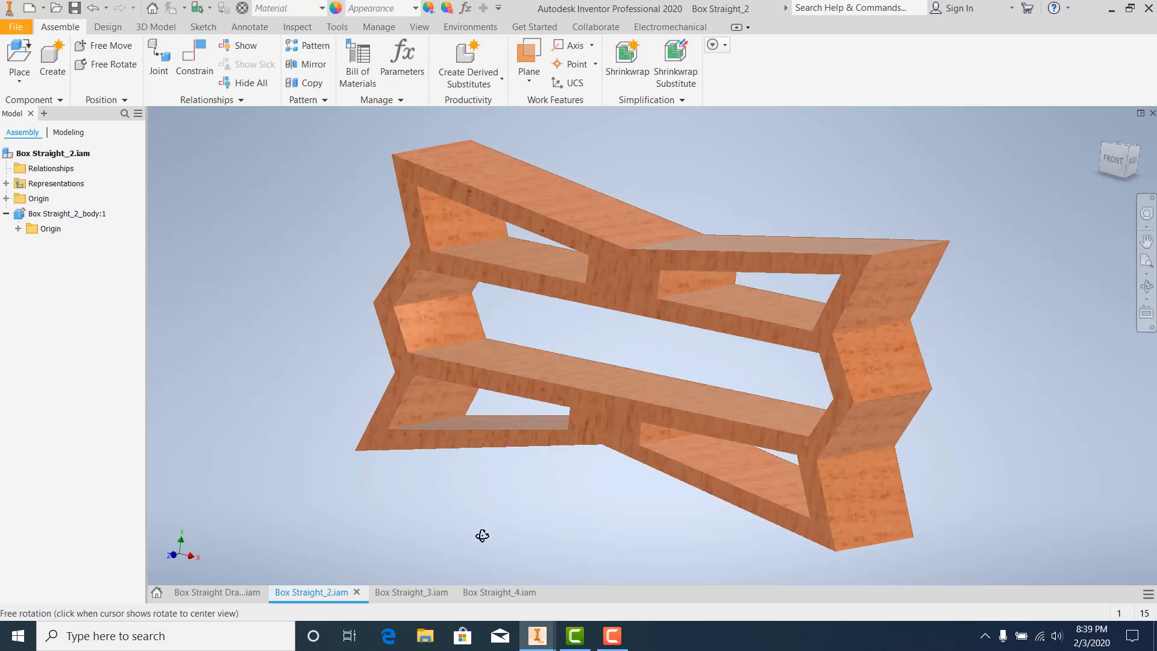
{"action": "left_click", "coordinate": [232, 595]}
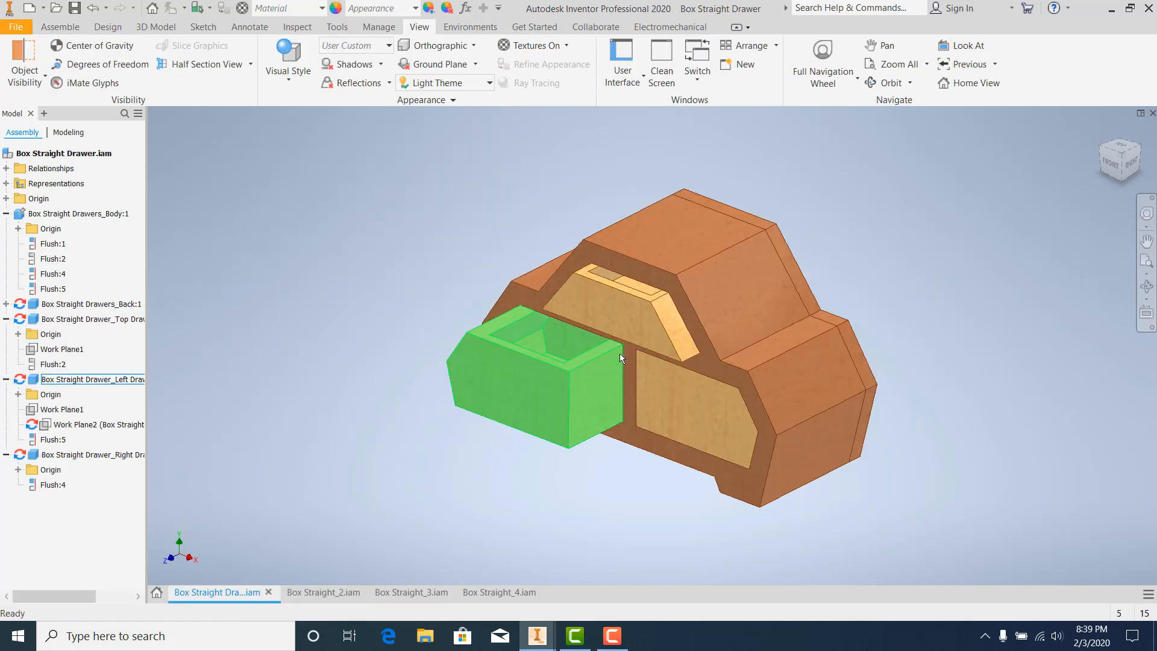
{"action": "left_click", "coordinate": [425, 590]}
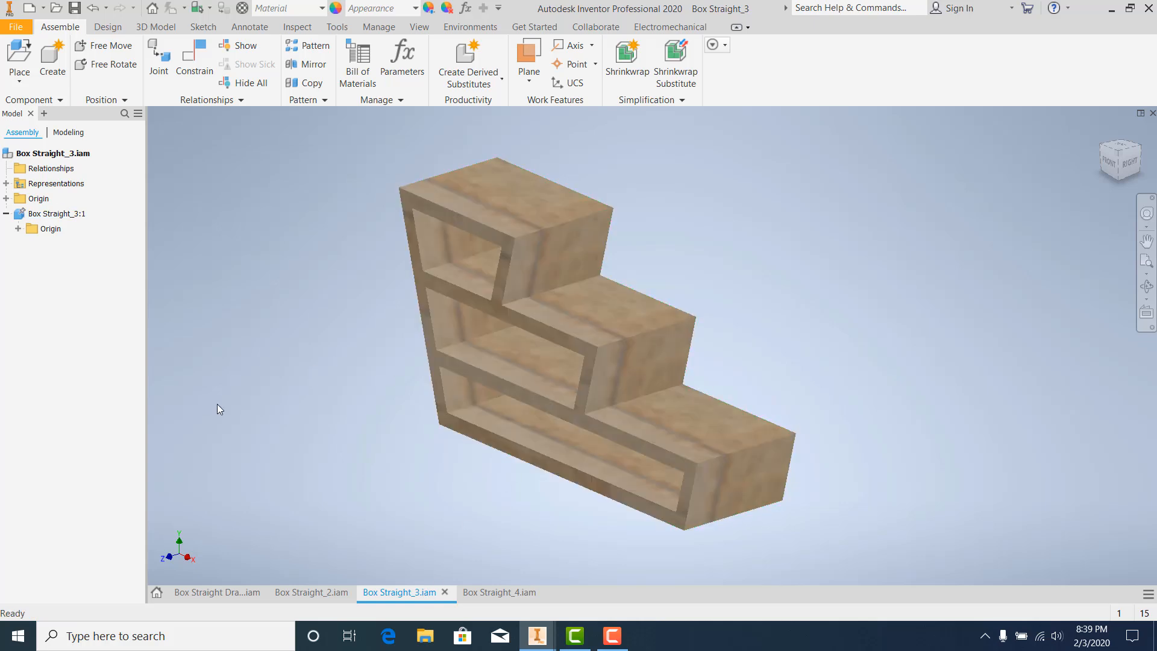
{"action": "middle_click_drag", "start_coordinate": [219, 404], "coordinate": [261, 392], "text": "shift"}
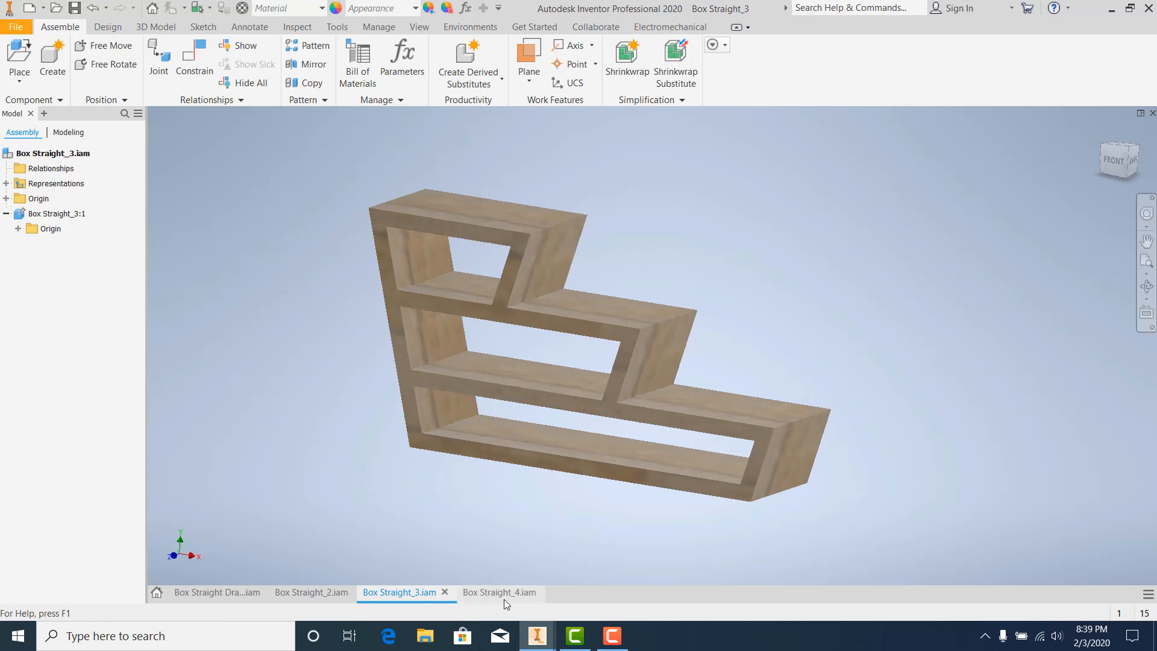
{"action": "left_click", "coordinate": [489, 593]}
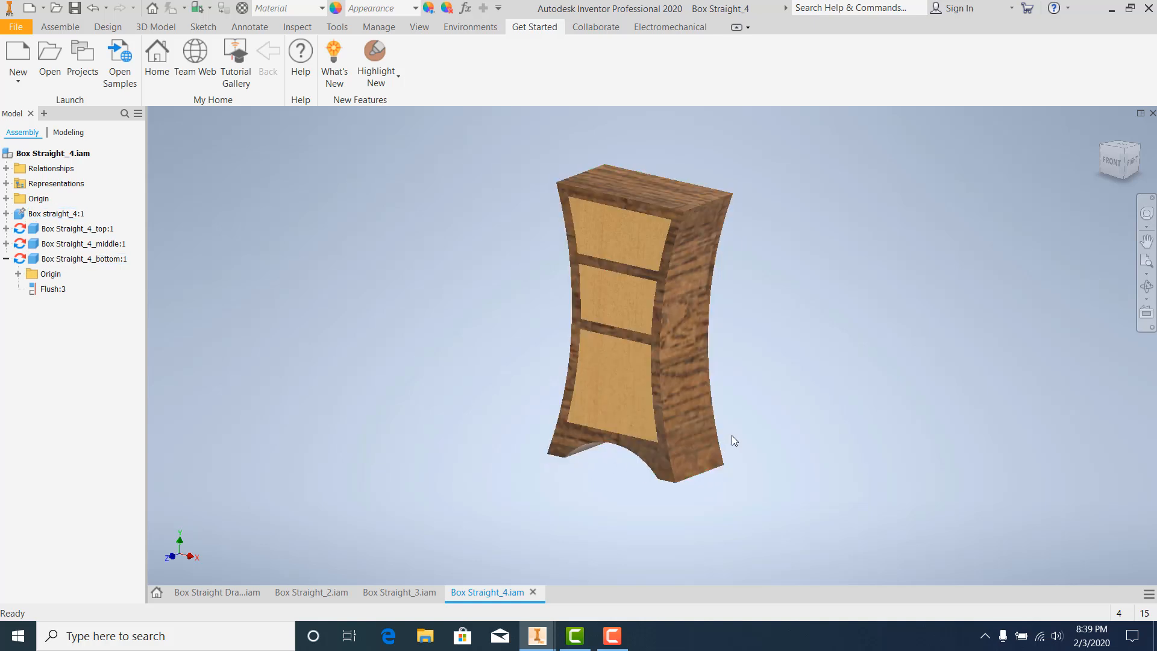
{"action": "middle_click_drag", "start_coordinate": [766, 434], "coordinate": [797, 418], "text": "shift"}
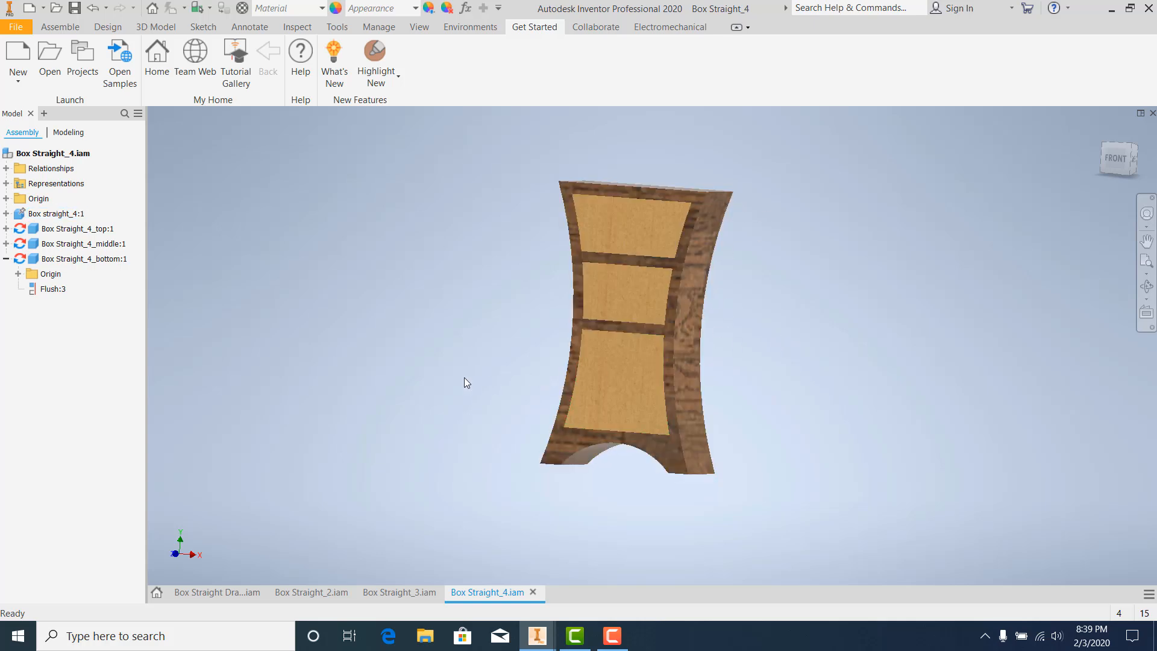
{"action": "scroll", "coordinate": [493, 416], "scroll_direction": "down", "scroll_amount": 3}
{"action": "middle_click_drag", "start_coordinate": [493, 416], "coordinate": [486, 421], "text": "shift"}
{"action": "scroll", "coordinate": [486, 415], "scroll_direction": "up", "scroll_amount": 3}
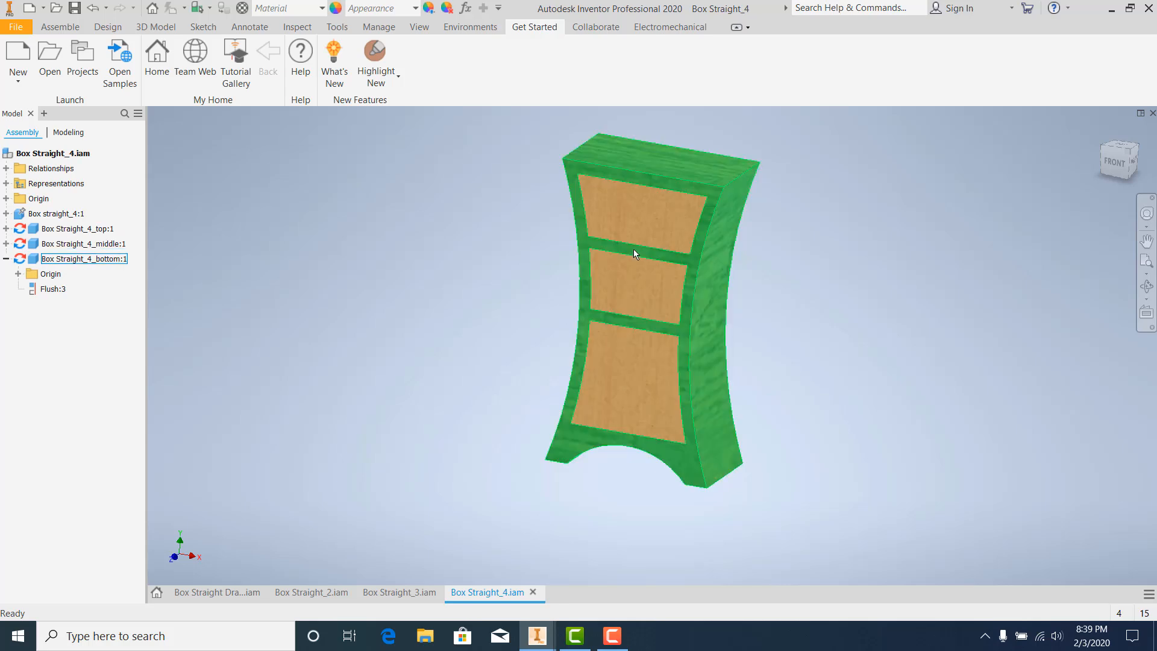
{"action": "middle_click_drag", "start_coordinate": [749, 366], "coordinate": [816, 351], "text": "shift"}
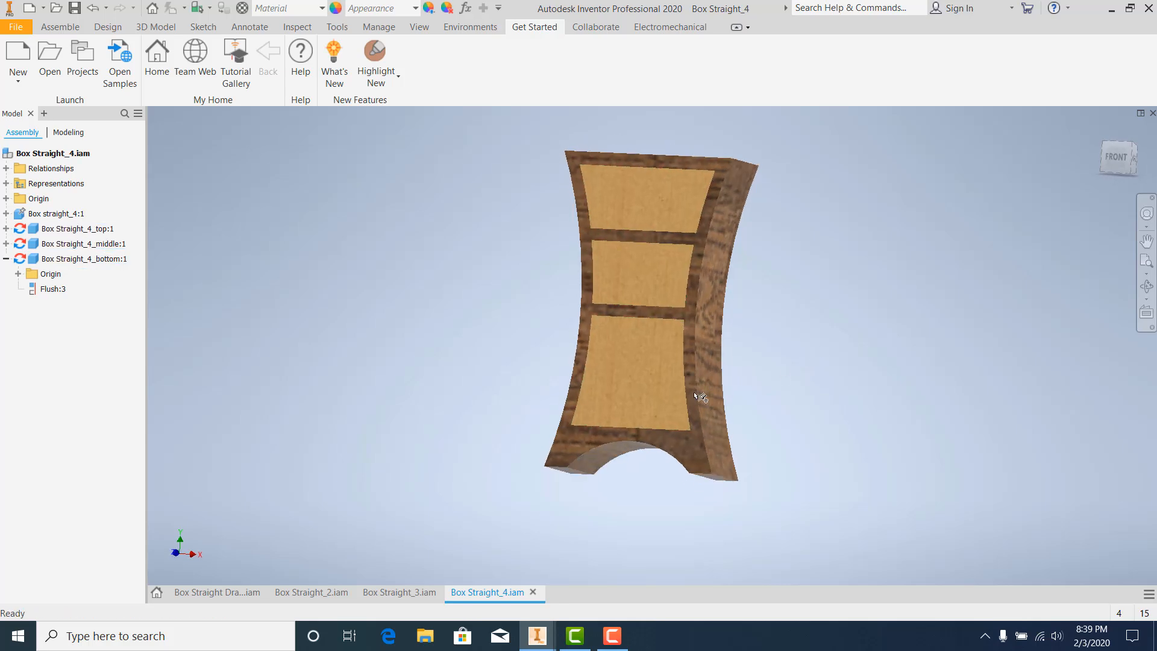
{"action": "left_click", "coordinate": [315, 594]}
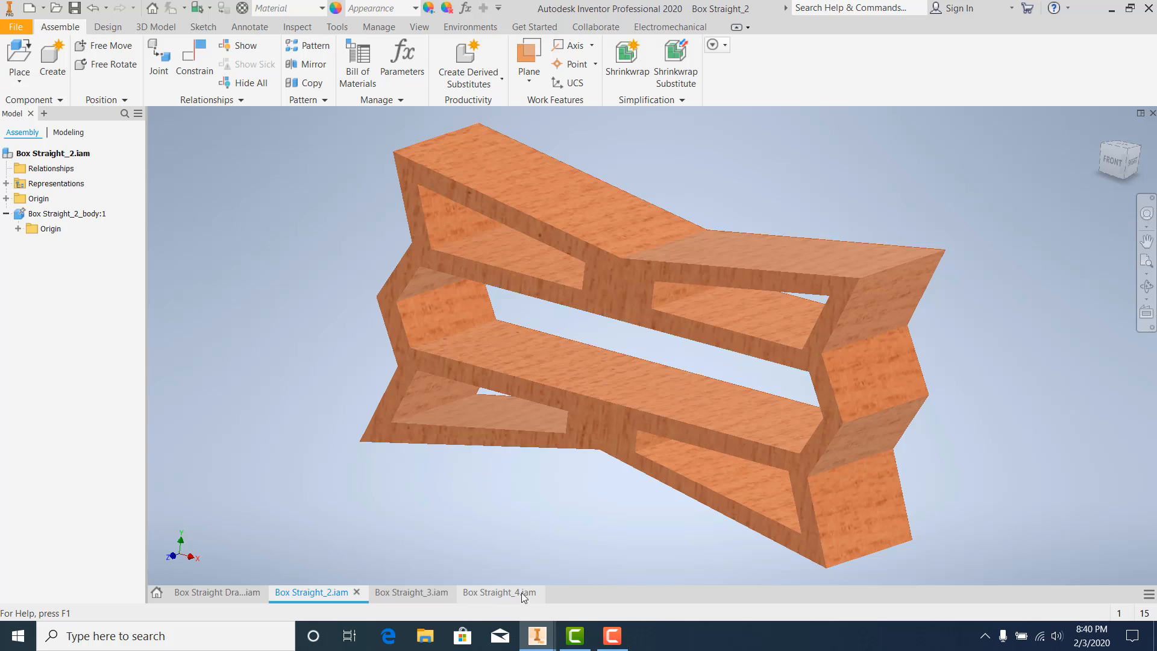
Switch to the other Inventor window and start a new single user project named Band Saw Box Demo.
{"action": "mouse_move", "coordinate": [537, 635]}
{"action": "left_click", "coordinate": [581, 522]}
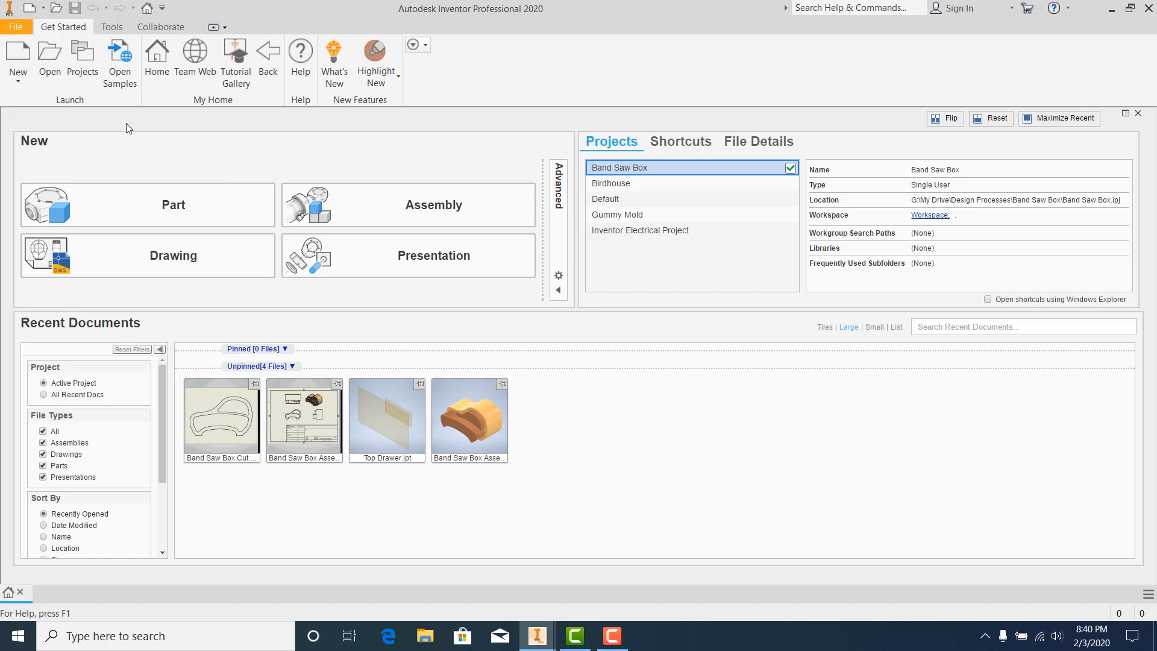
{"action": "left_click", "coordinate": [83, 58]}
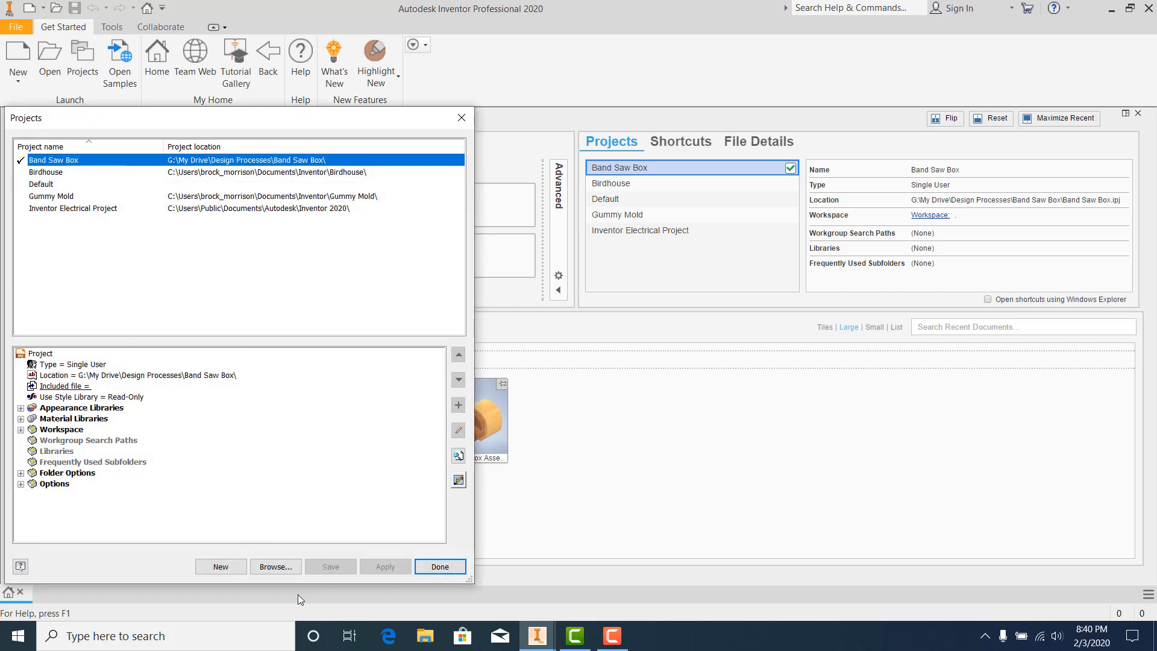
{"action": "left_click", "coordinate": [221, 567]}
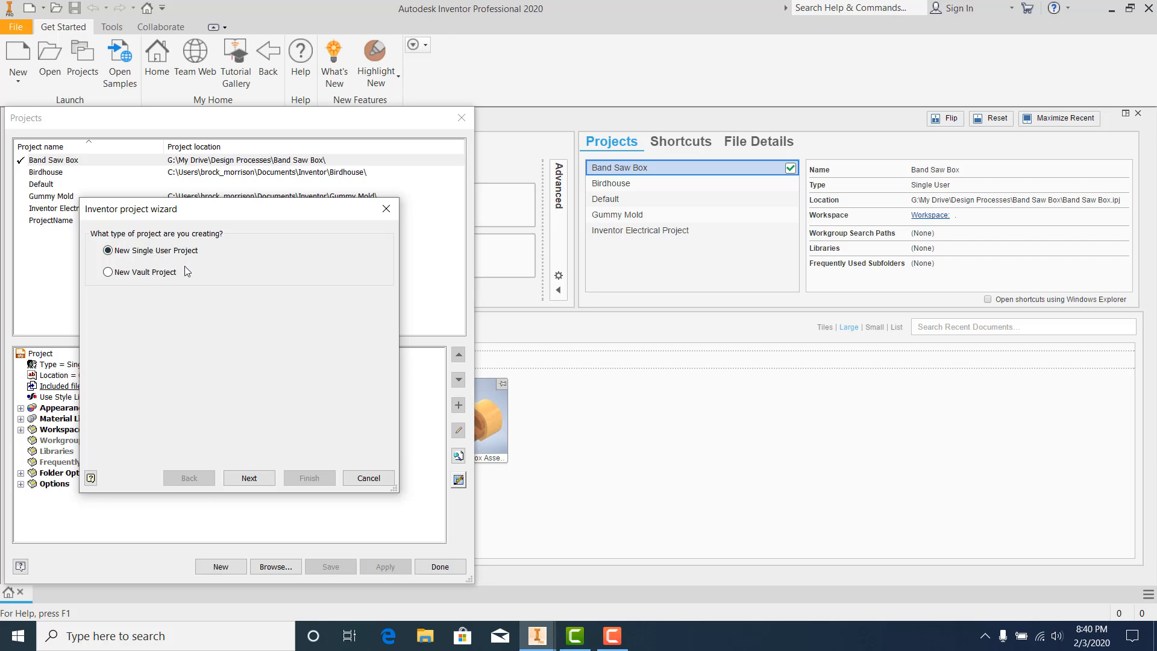
{"action": "left_click", "coordinate": [247, 478]}
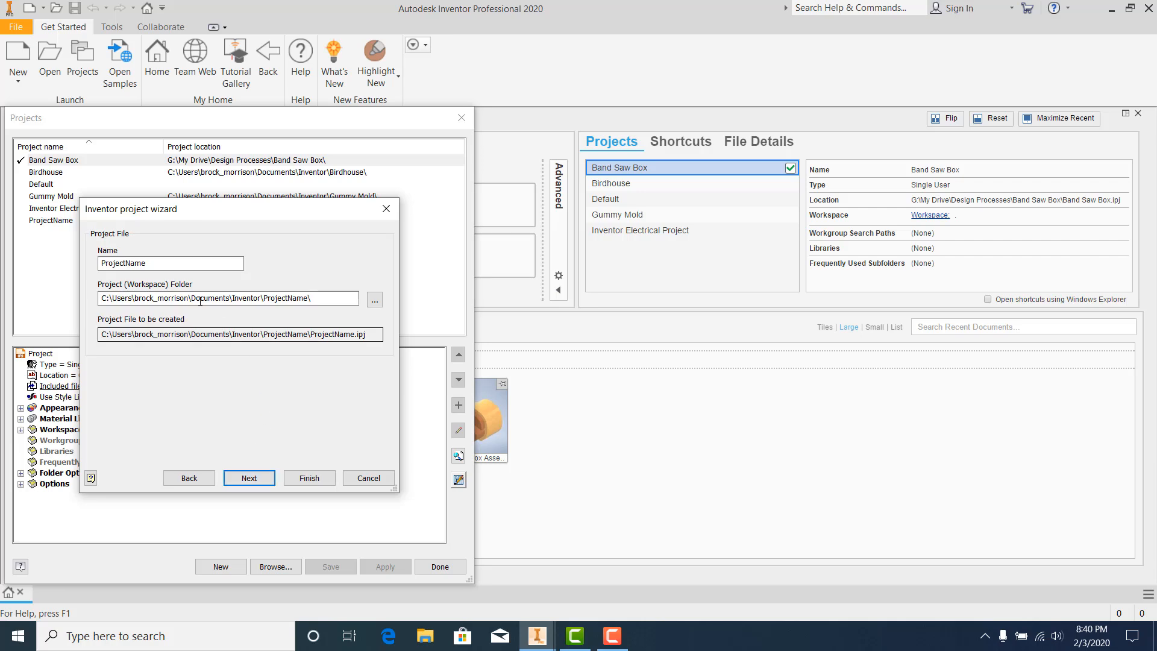
{"action": "double_click", "coordinate": [148, 263]}
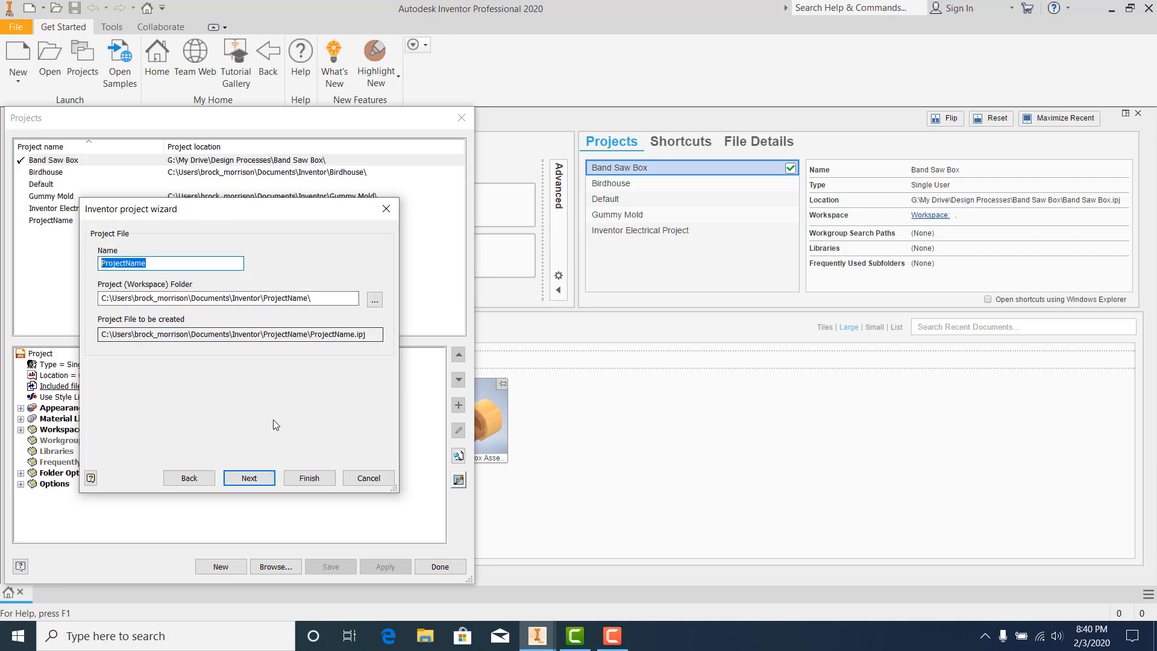
{"action": "type", "text": "Band "}
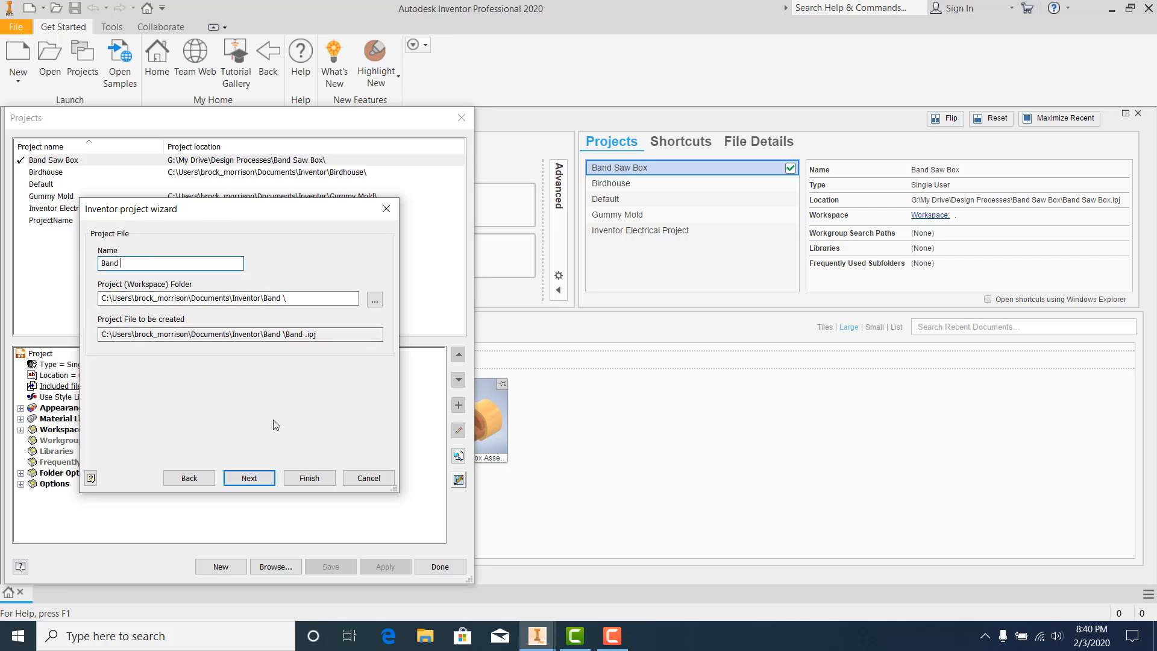
{"action": "type", "text": "Saw Box "}
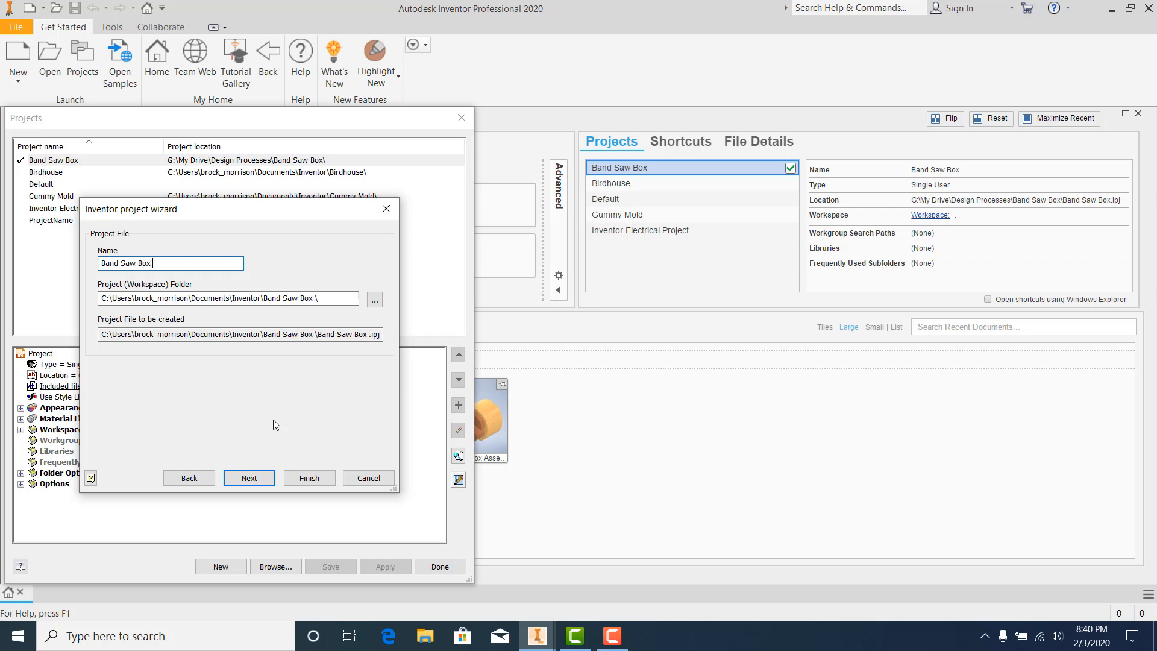
{"action": "type", "text": "Demo"}
Browse for the project location to My Drive\Design Processes on Google Drive File Stream (G:) and make a new folder there.
{"action": "left_click", "coordinate": [374, 302]}
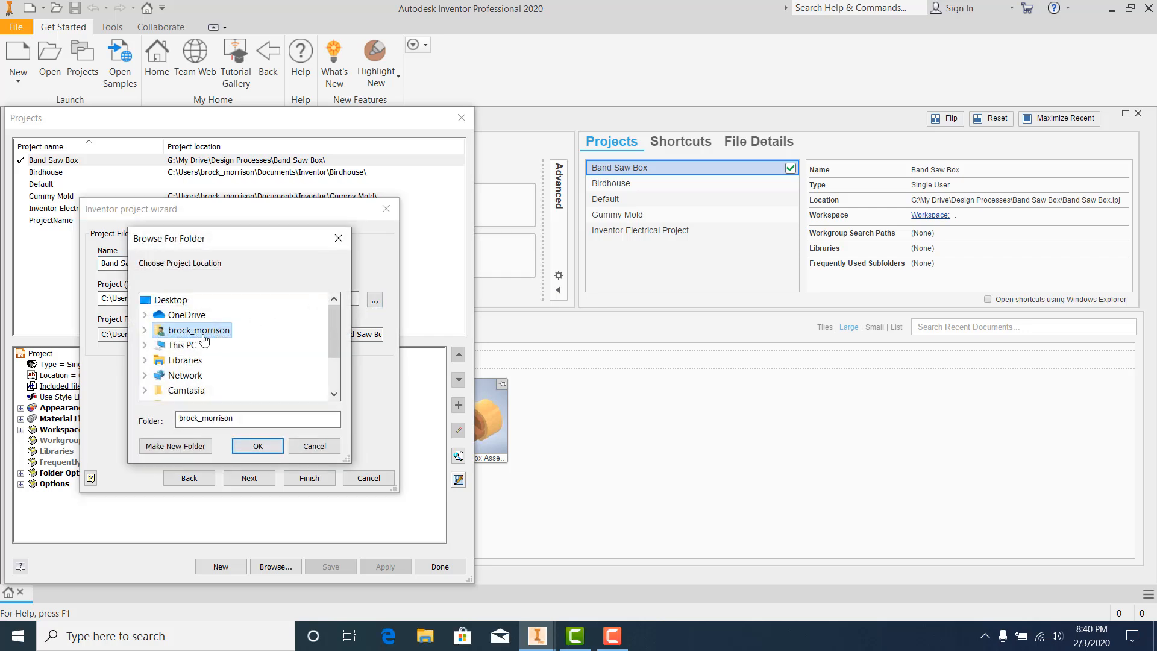
{"action": "scroll", "coordinate": [199, 333], "scroll_direction": "down", "scroll_amount": 1}
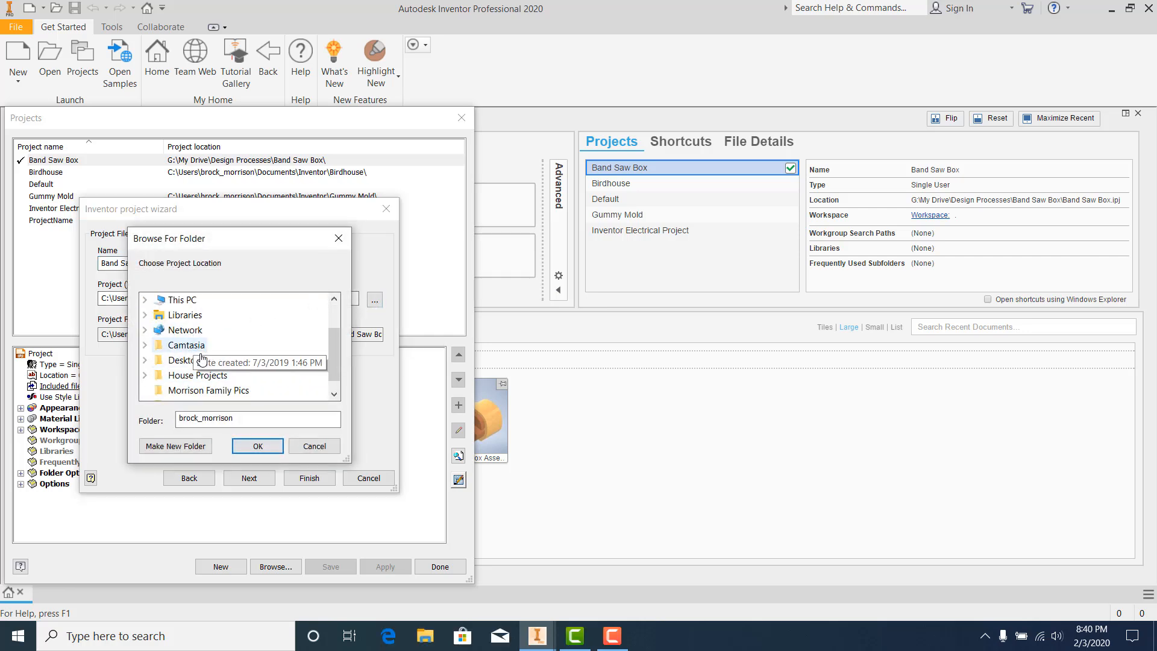
{"action": "scroll", "coordinate": [187, 352], "scroll_direction": "up", "scroll_amount": 1}
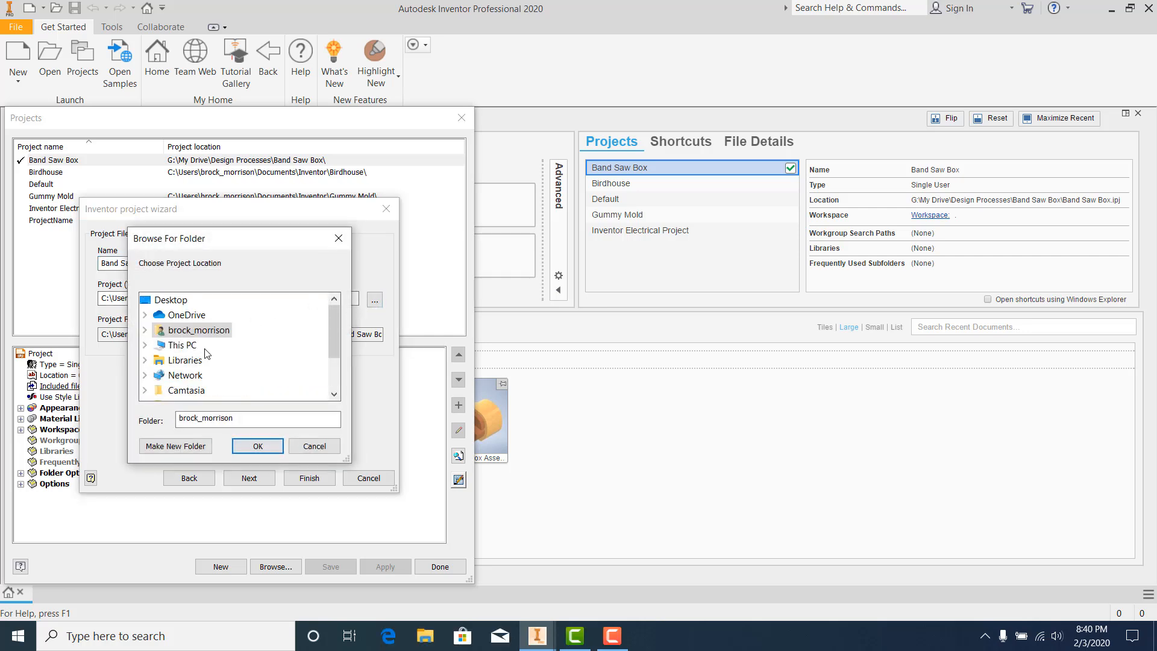
{"action": "left_click", "coordinate": [146, 345]}
{"action": "scroll", "coordinate": [193, 362], "scroll_direction": "down", "scroll_amount": 1}
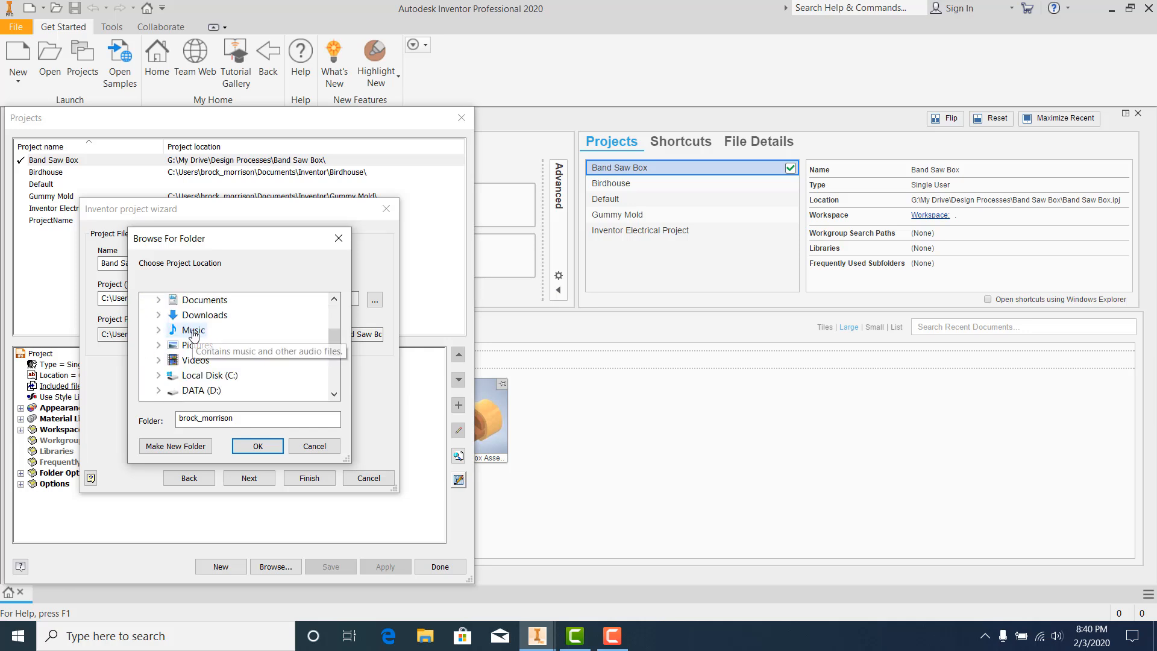
{"action": "scroll", "coordinate": [188, 372], "scroll_direction": "down", "scroll_amount": 1}
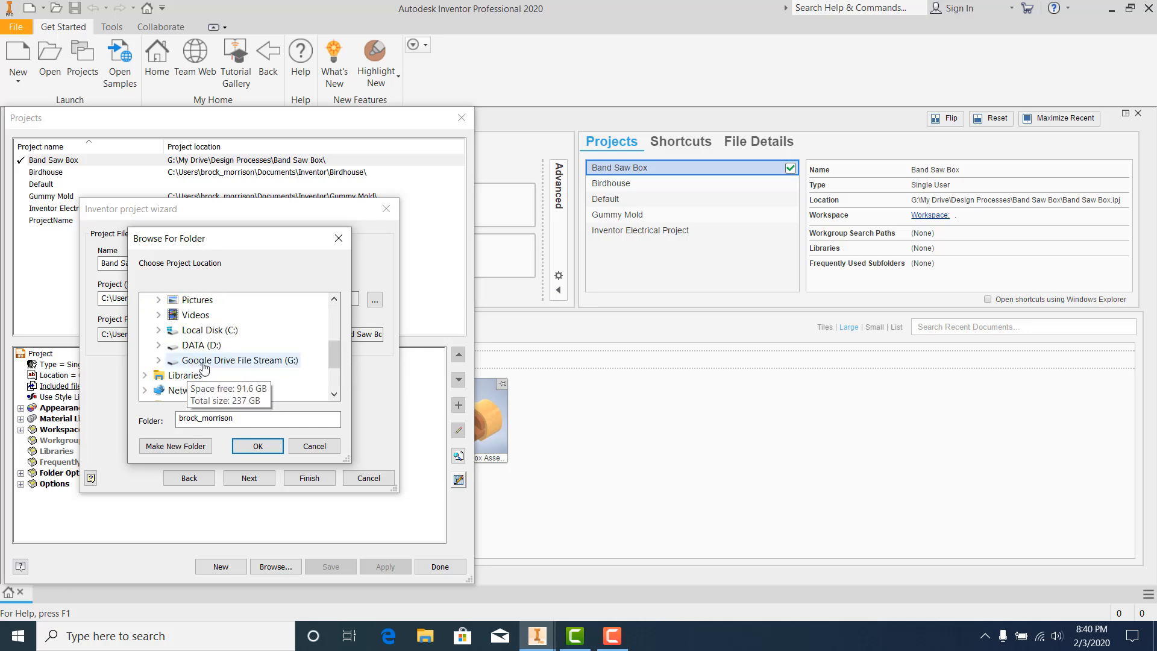
{"action": "double_click", "coordinate": [205, 362]}
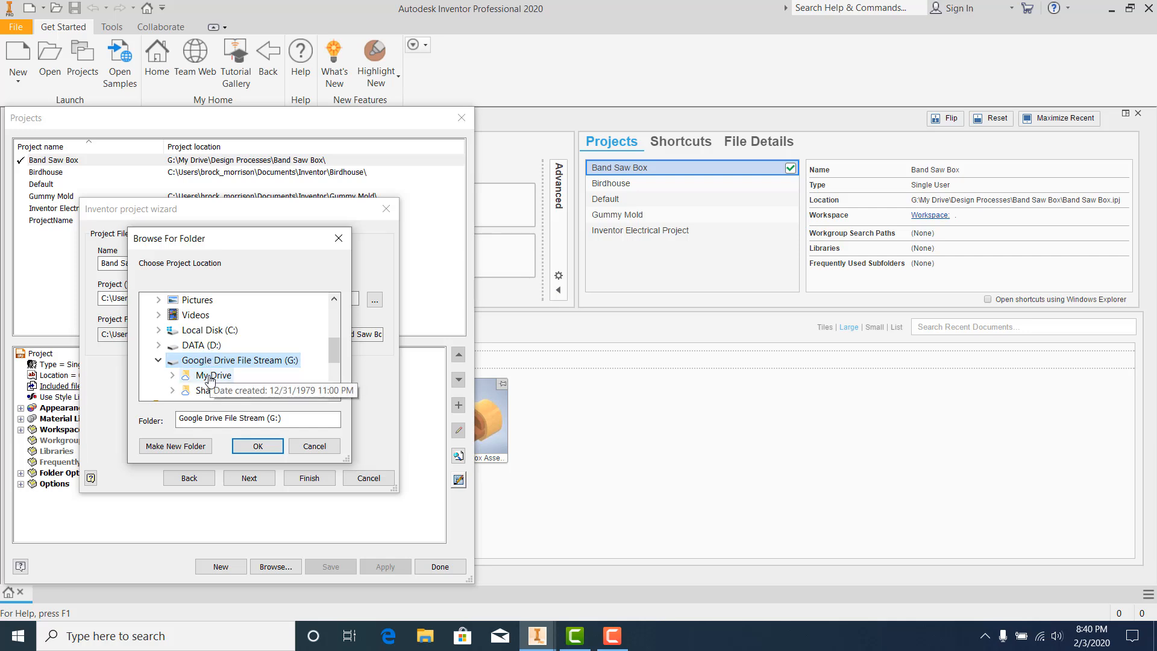
{"action": "double_click", "coordinate": [210, 376]}
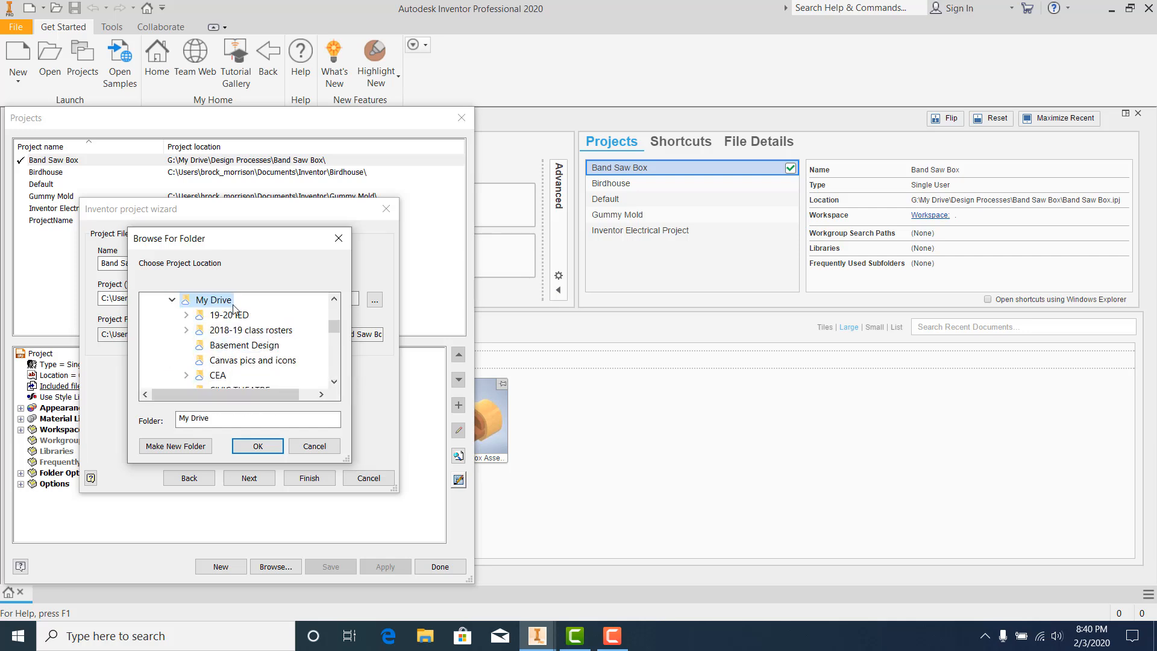
{"action": "scroll", "coordinate": [208, 364], "scroll_direction": "down", "scroll_amount": 1}
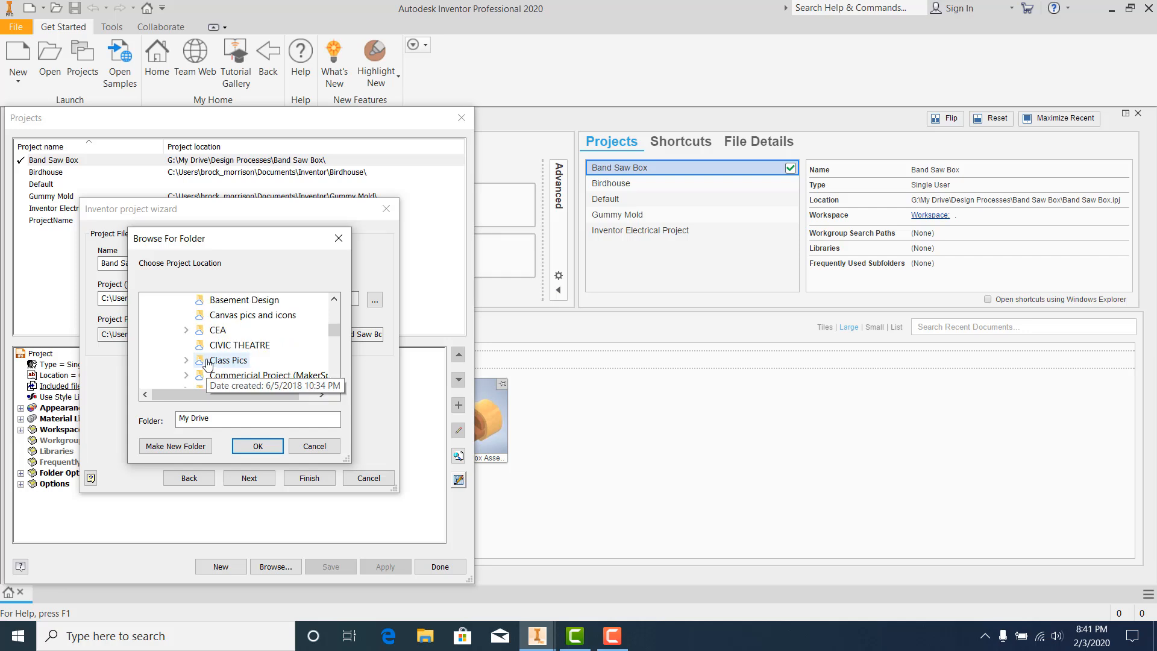
{"action": "scroll", "coordinate": [208, 362], "scroll_direction": "down", "scroll_amount": 2}
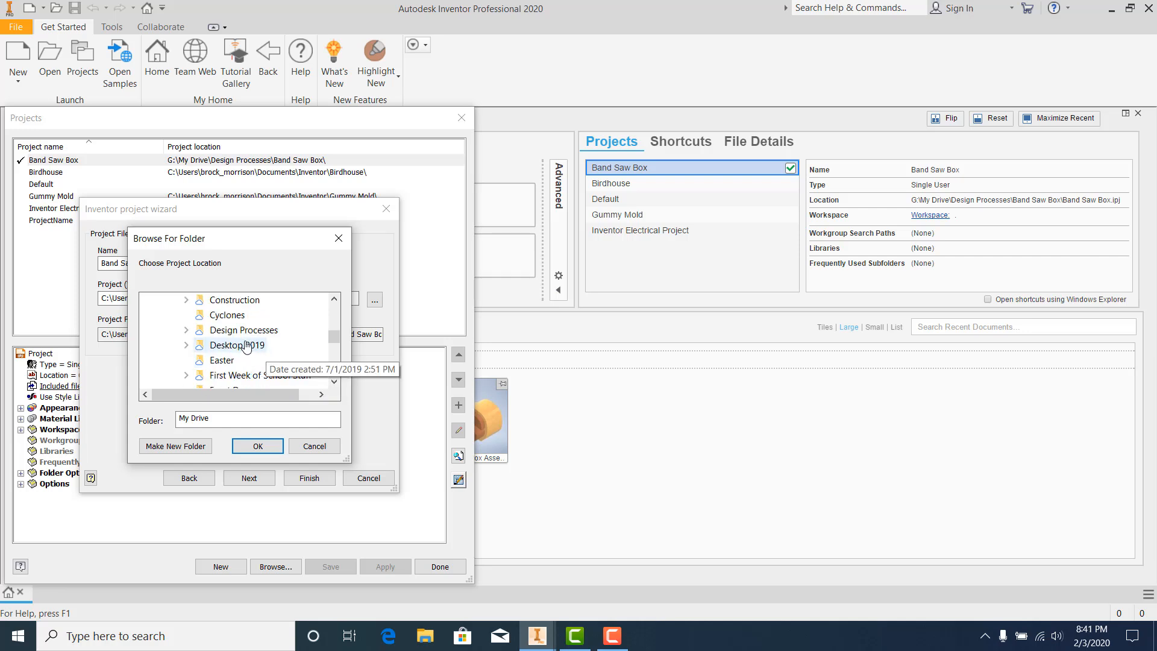
{"action": "double_click", "coordinate": [246, 330]}
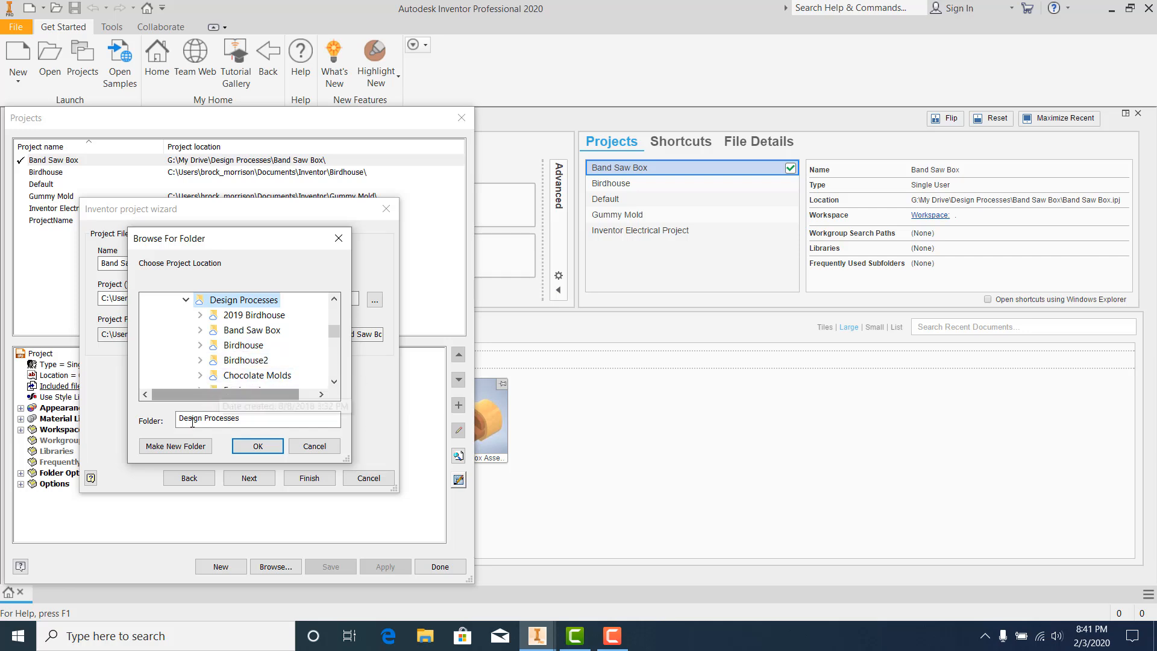
{"action": "left_click", "coordinate": [170, 446]}
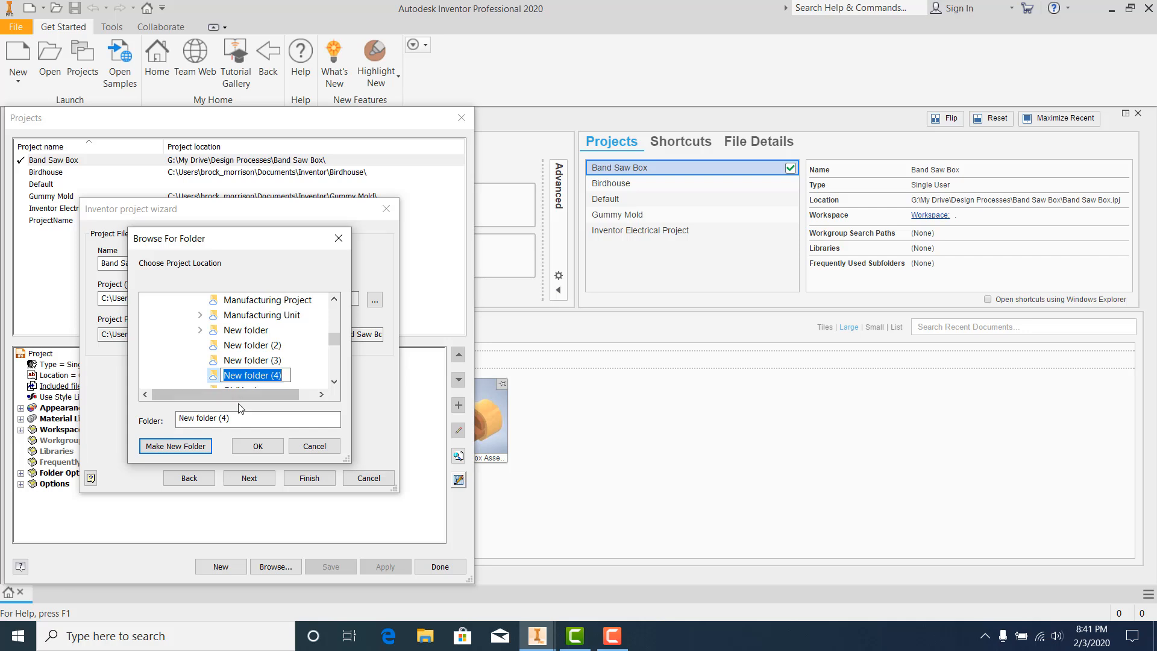
Choose the existing Band Saw Box folder in Design Processes as the project workspace and finish creating the project.
{"action": "scroll", "coordinate": [248, 371], "scroll_direction": "up", "scroll_amount": 1}
{"action": "scroll", "coordinate": [248, 372], "scroll_direction": "up", "scroll_amount": 2}
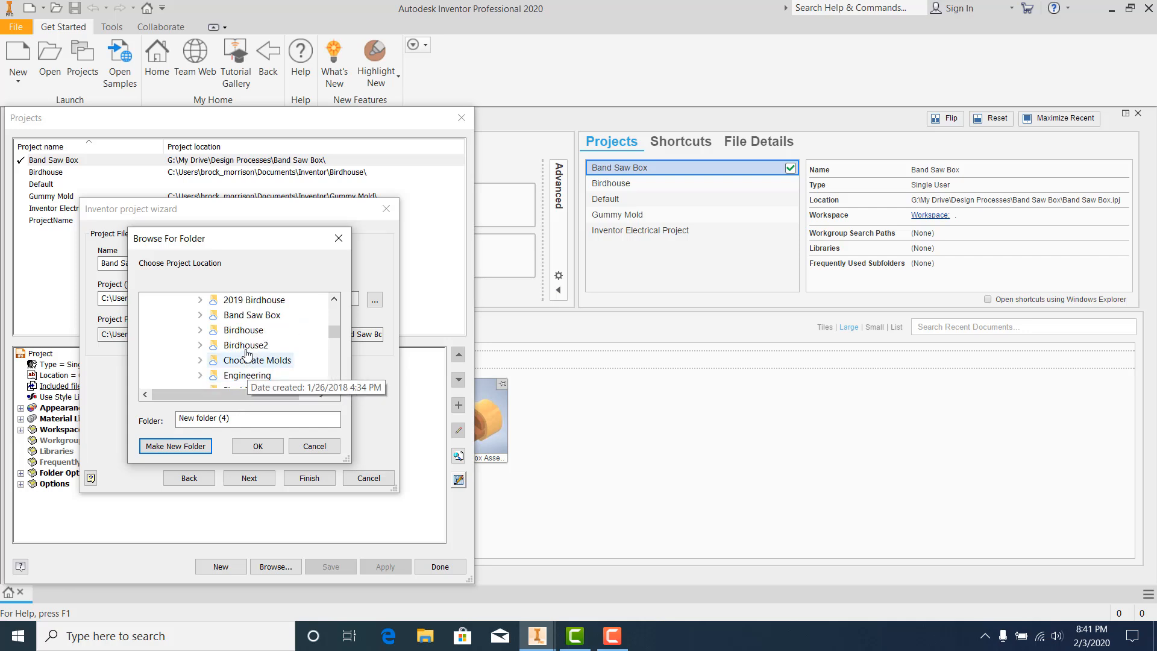
{"action": "left_click", "coordinate": [234, 319]}
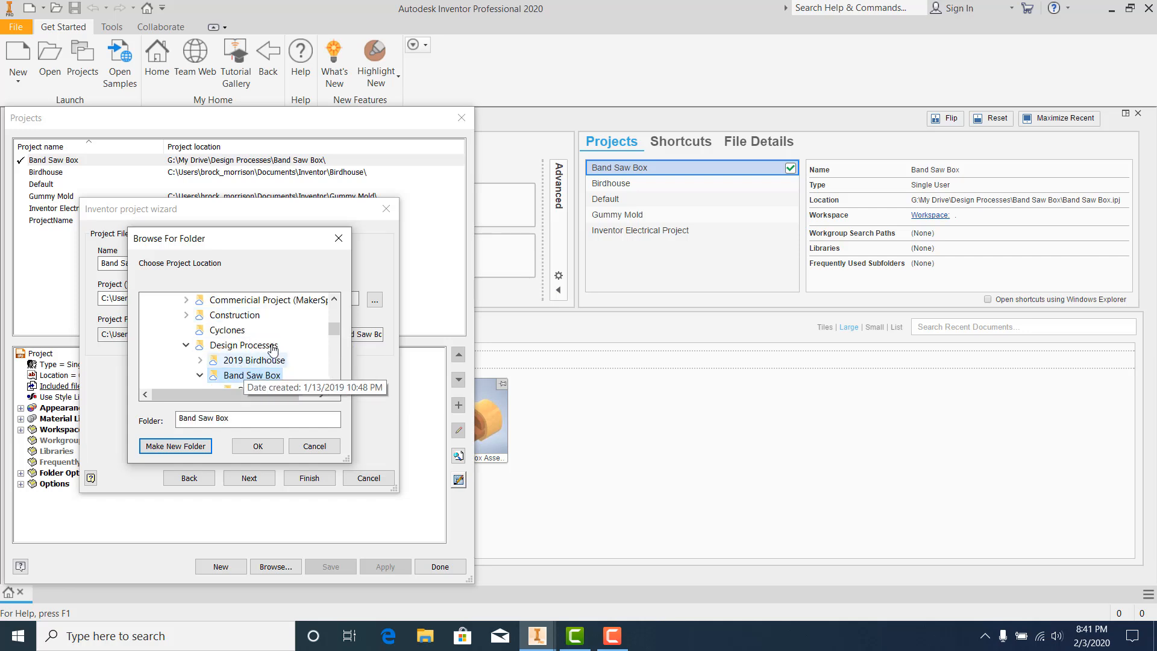
{"action": "scroll", "coordinate": [297, 362], "scroll_direction": "down", "scroll_amount": 1}
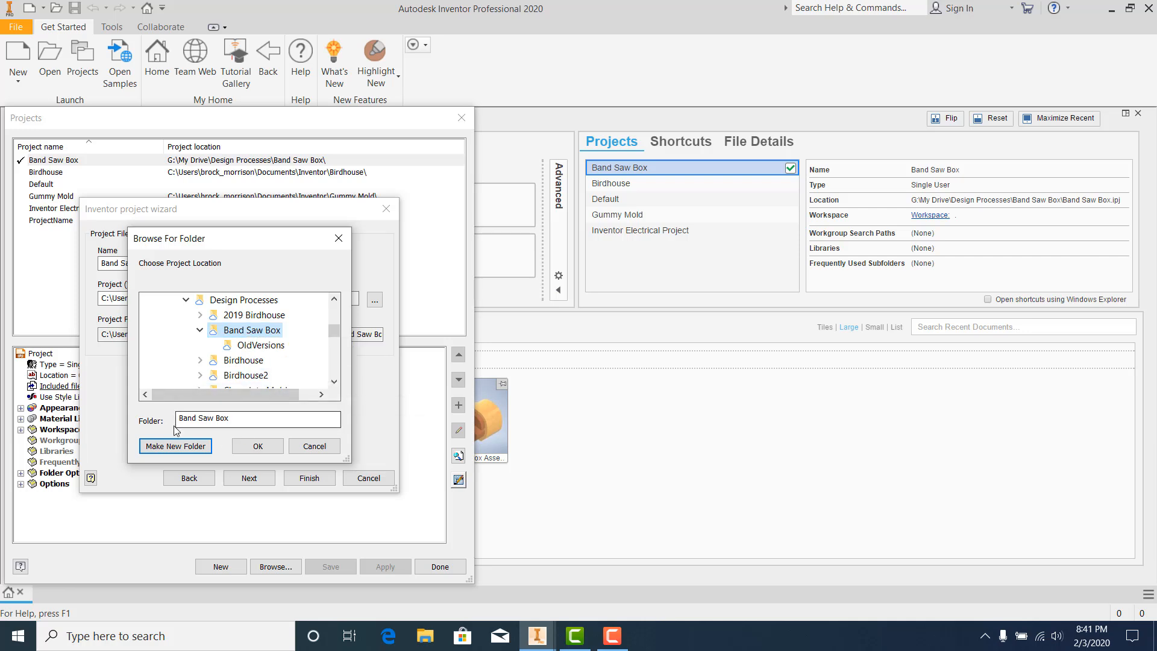
{"action": "left_click", "coordinate": [258, 447]}
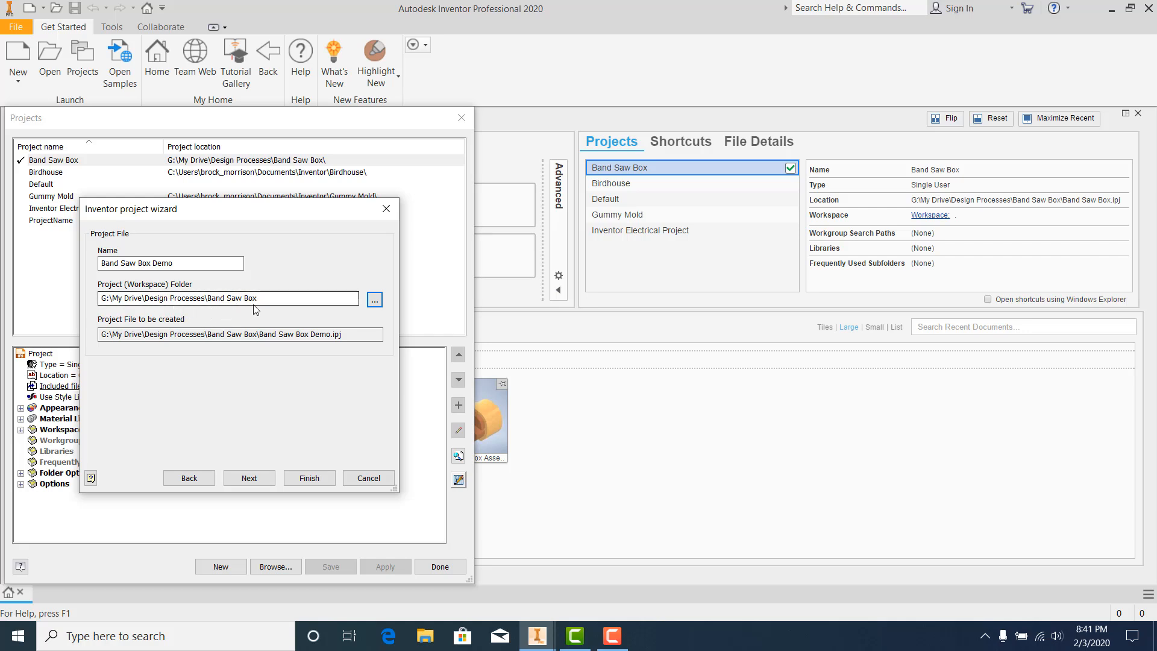
{"action": "left_click", "coordinate": [309, 478]}
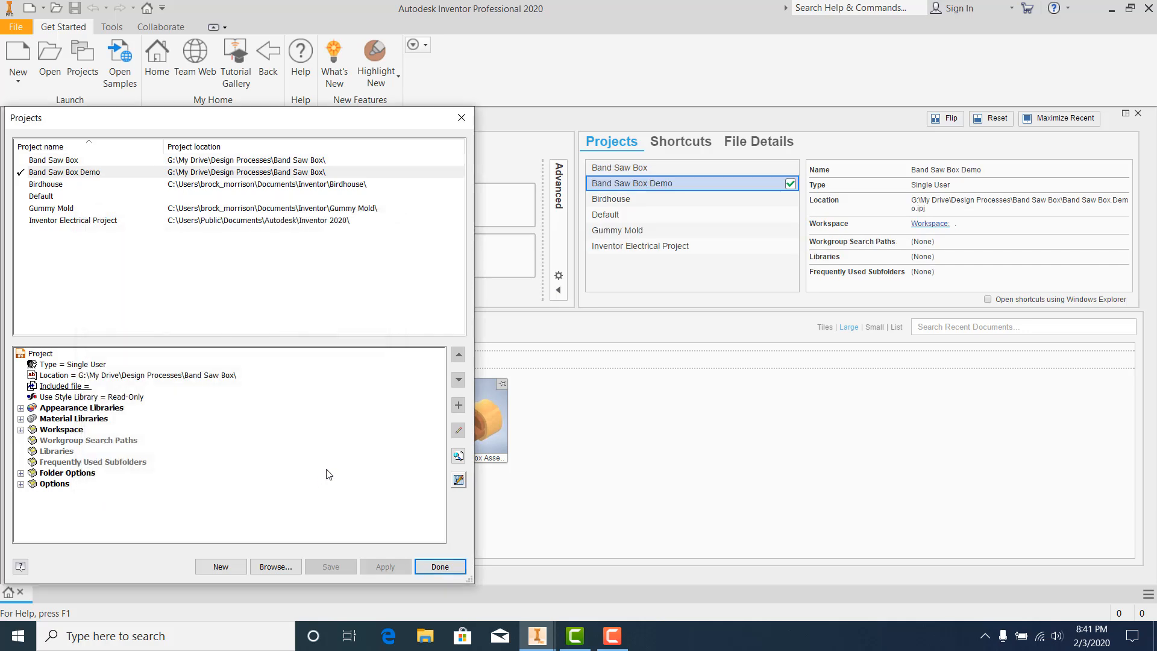